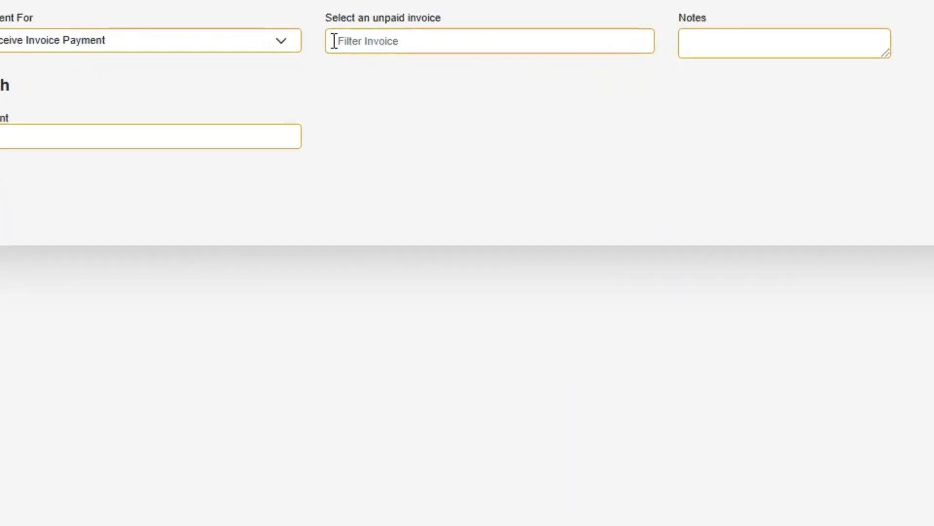
# Open the 'Select an unpaid invoice' dropdown to list the four unpaid invoices.
pyautogui.click(402, 41)
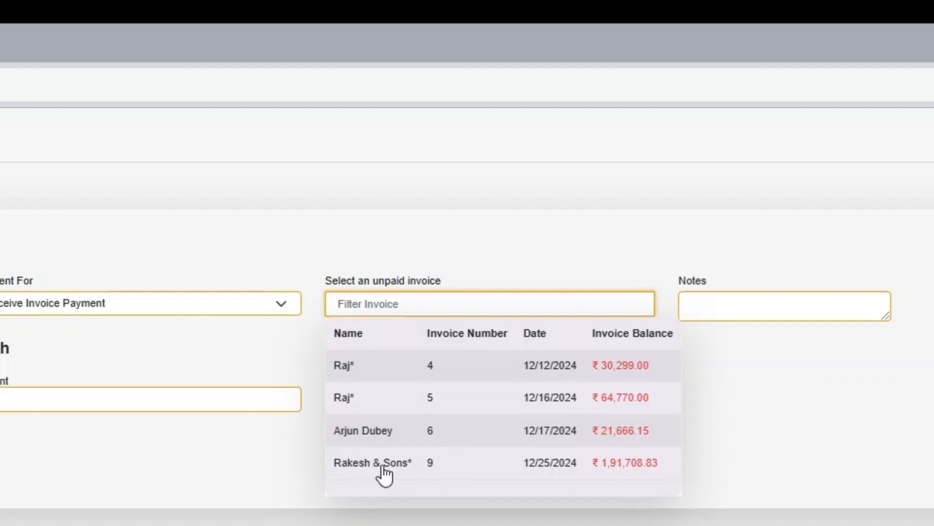
# Select the 12/25/2024 unpaid invoice and check the customer balance in the summary.
pyautogui.click(491, 462)
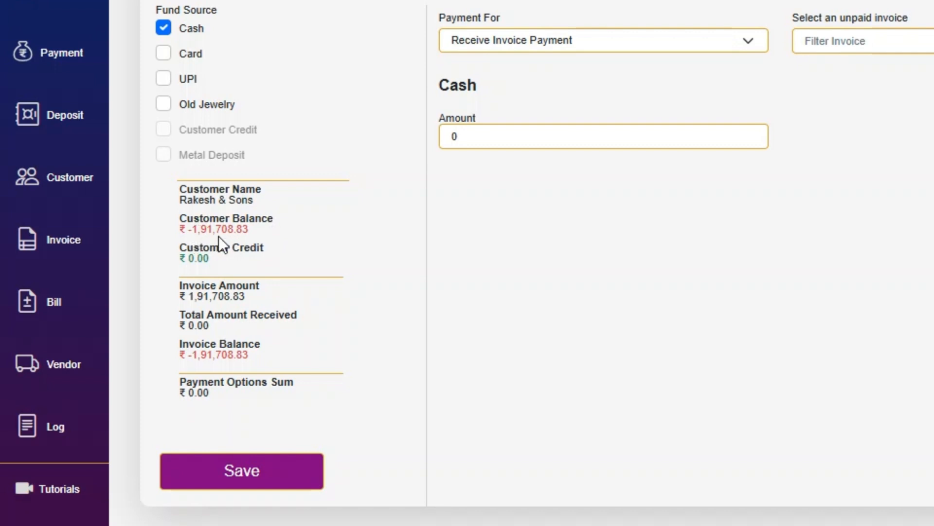
pyautogui.moveTo(249, 232); pyautogui.dragTo(185, 235)
pyautogui.click(173, 244)
pyautogui.click(925, 41)
pyautogui.click(804, 292)
# Review the invoice amount, amount received, remaining ₹1,91,708.83 balance and Payment Options Sum.
pyautogui.moveTo(185, 295); pyautogui.dragTo(254, 299)
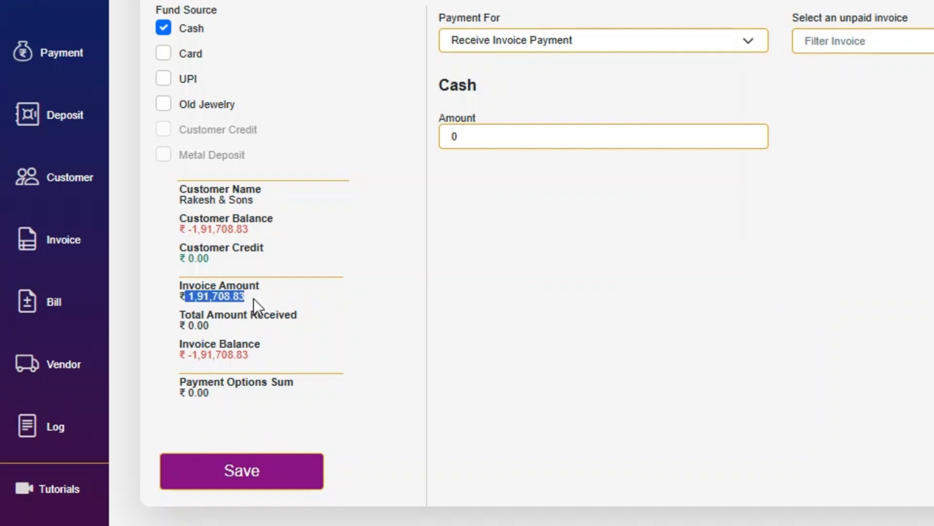
pyautogui.click(227, 305)
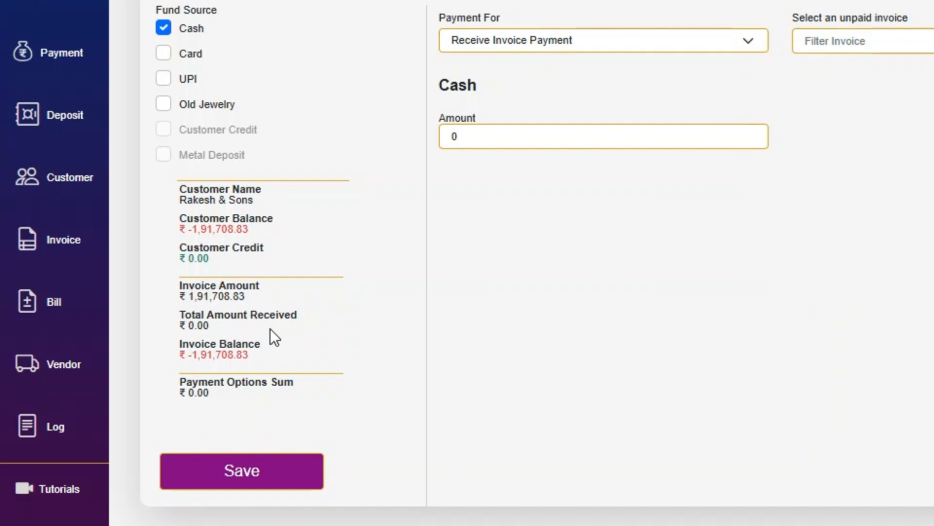
pyautogui.doubleClick(207, 325)
pyautogui.moveTo(194, 358); pyautogui.dragTo(265, 355)
pyautogui.click(270, 355)
pyautogui.moveTo(198, 382); pyautogui.dragTo(311, 390)
pyautogui.click(320, 393)
# Add an Old Jewelry payment source with item 'Gold bar' and metal type Gold.
pyautogui.click(167, 107)
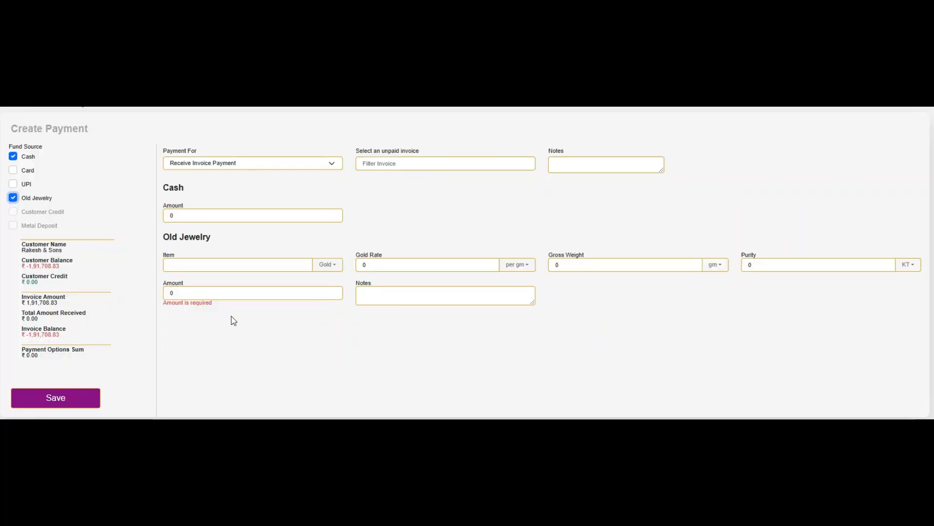
pyautogui.click(253, 265)
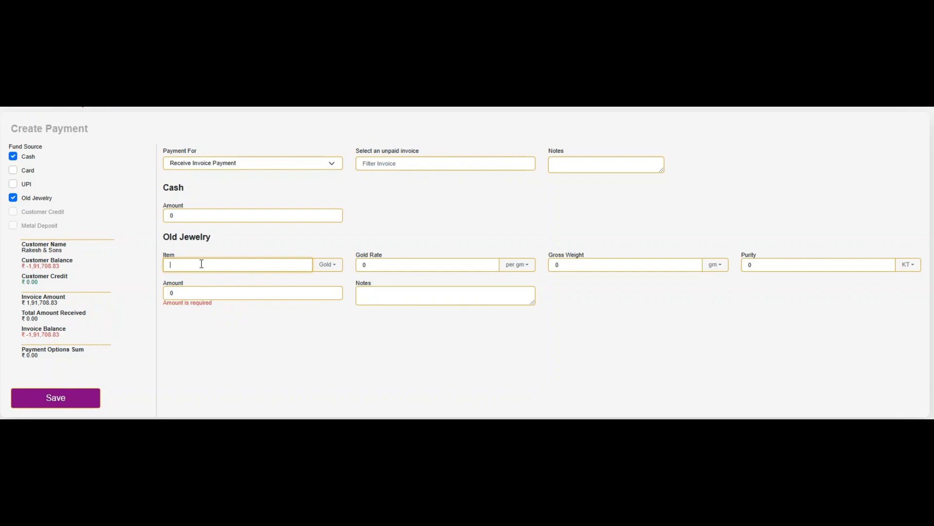
pyautogui.click(181, 372)
pyautogui.click(194, 263)
pyautogui.write('Gold')
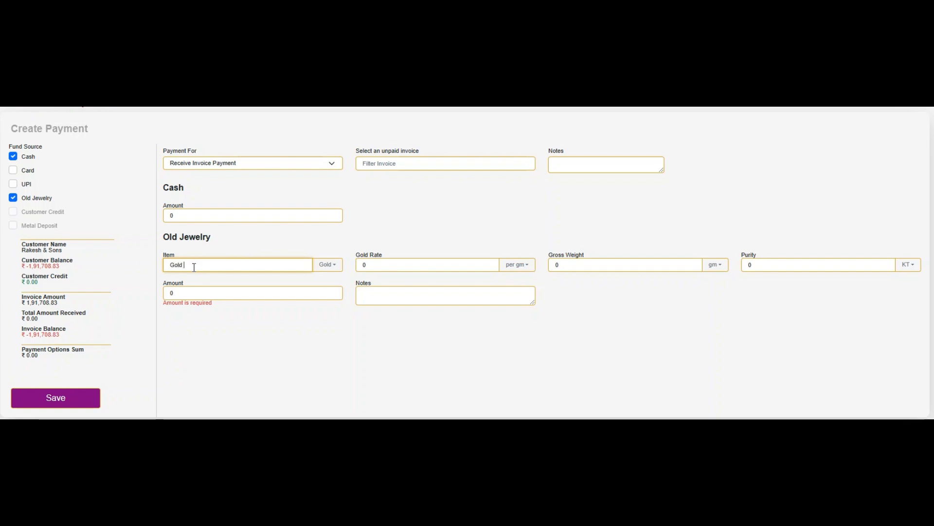
pyautogui.write(' bar')
pyautogui.press('Tab')
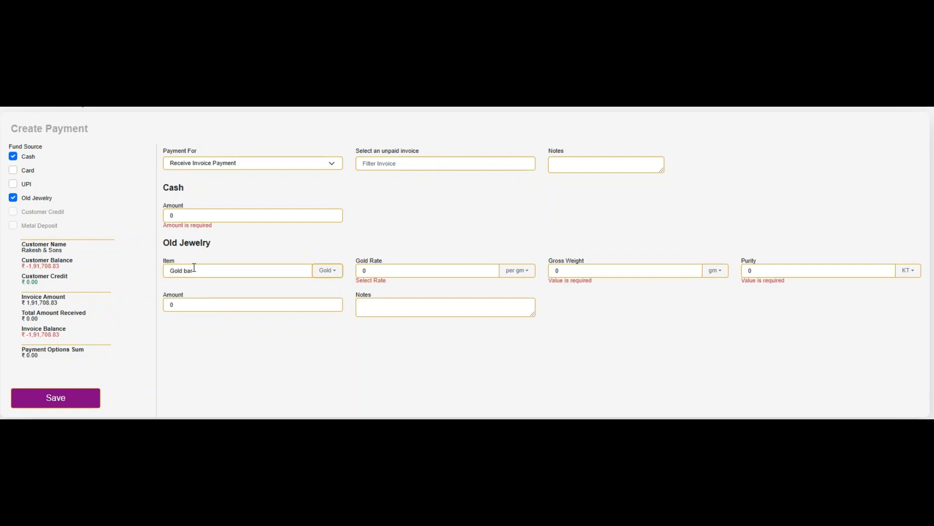
pyautogui.click(329, 273)
pyautogui.click(329, 273)
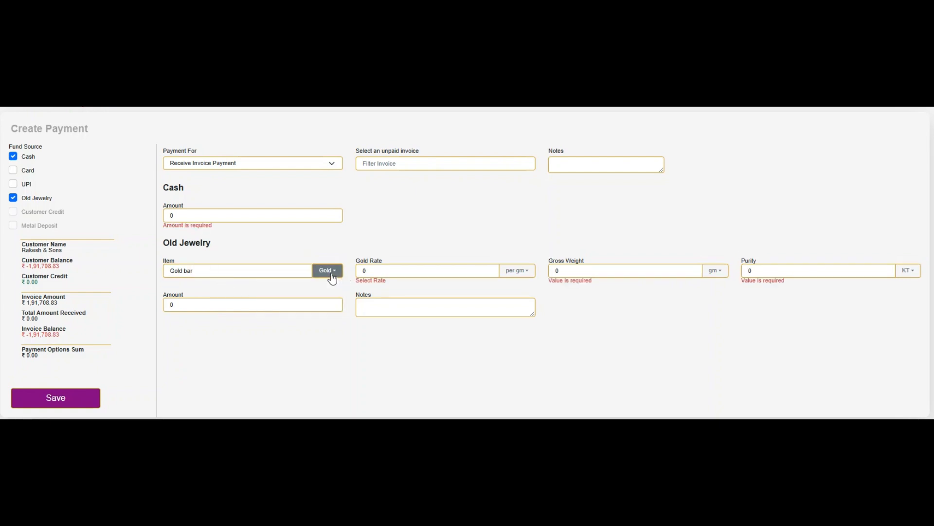
pyautogui.click(395, 267)
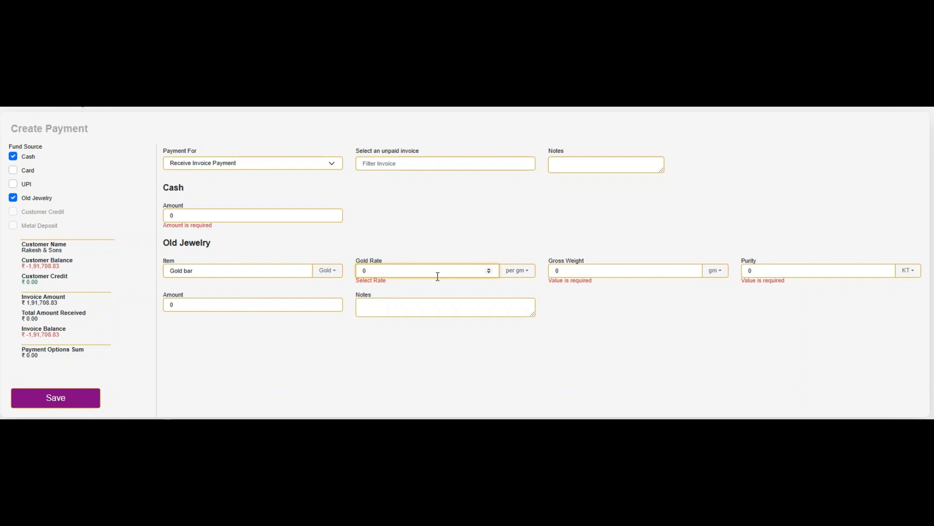
# Enter a gold rate of 8000 per gm and gross weight of 11.650 gm.
pyautogui.write('8000')
pyautogui.press('Tab')
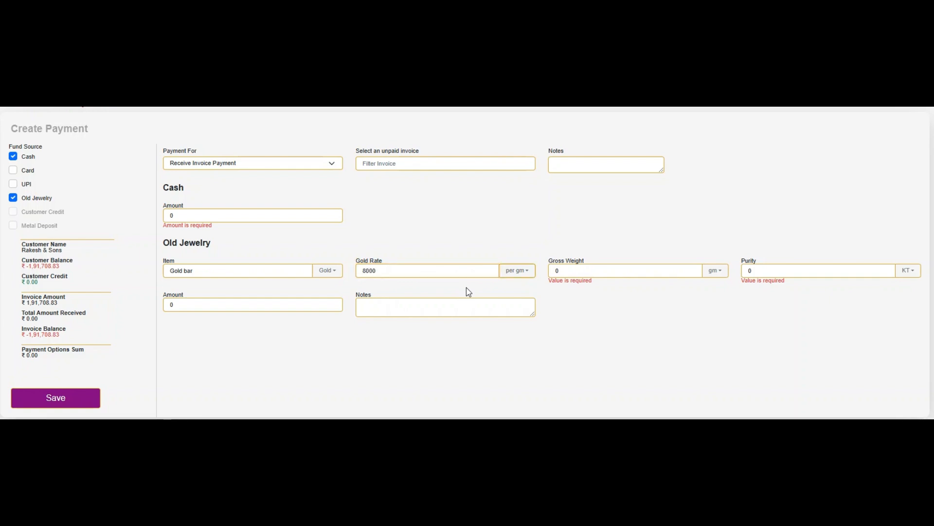
pyautogui.click(574, 273)
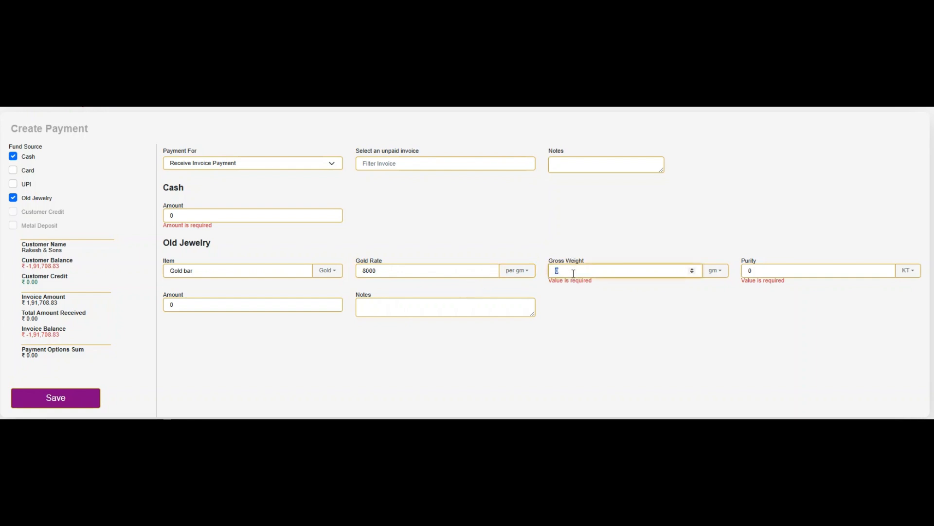
pyautogui.write('1165')
pyautogui.write('.65')
pyautogui.press('Tab')
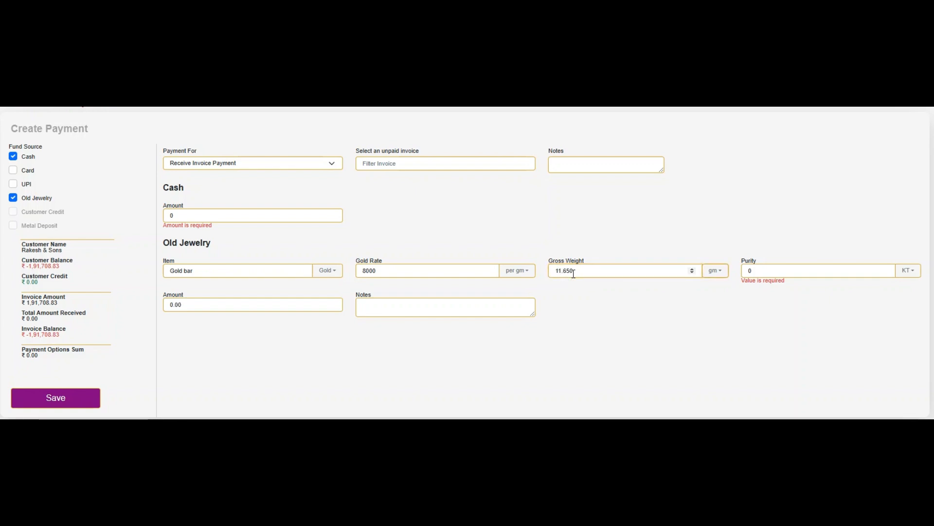
pyautogui.press('Tab')
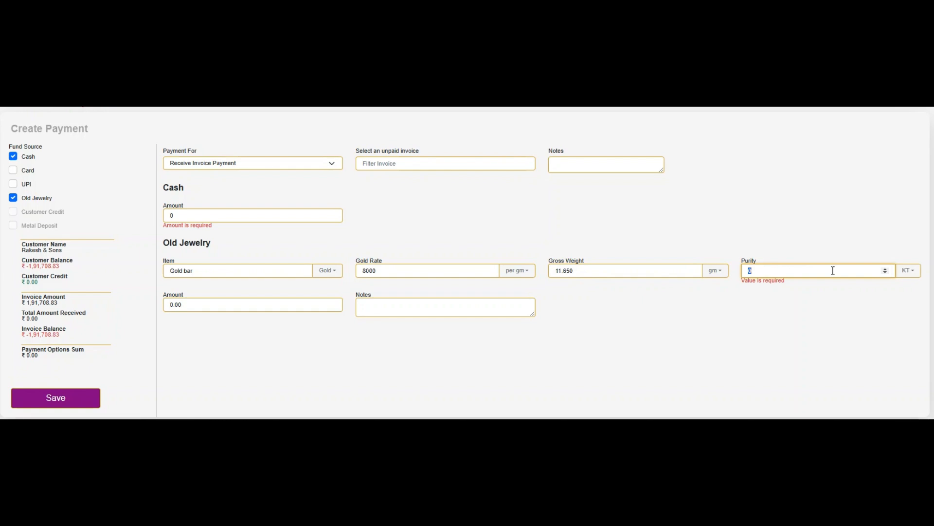
# Set the gold bar's purity to 95 % so it is valued at 88540.00.
pyautogui.click(822, 267)
pyautogui.doubleClick(752, 270)
pyautogui.write('95')
pyautogui.click(775, 270)
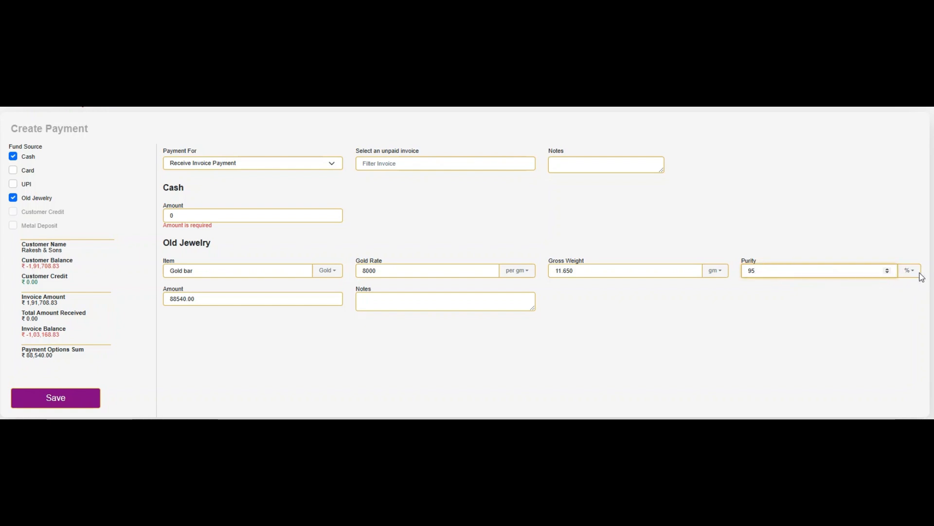
pyautogui.moveTo(761, 270); pyautogui.dragTo(743, 270)
pyautogui.click(908, 272)
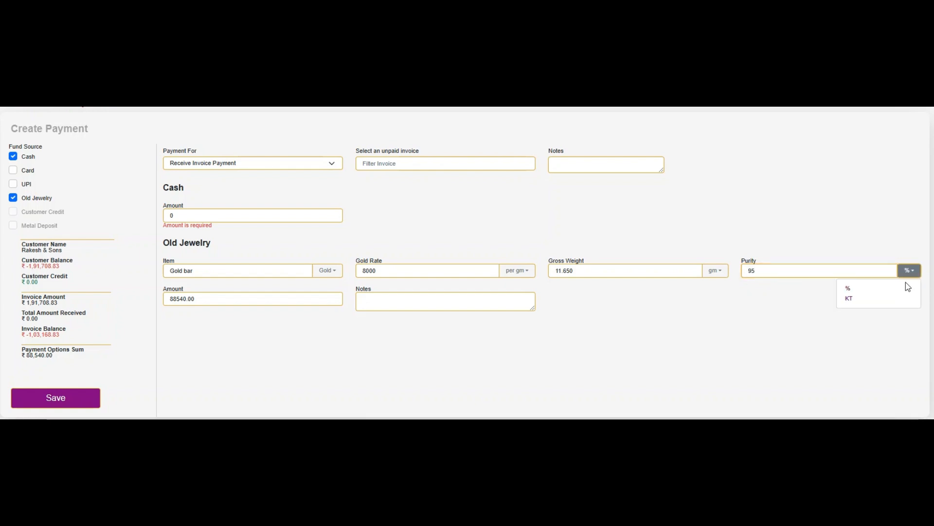
pyautogui.click(871, 274)
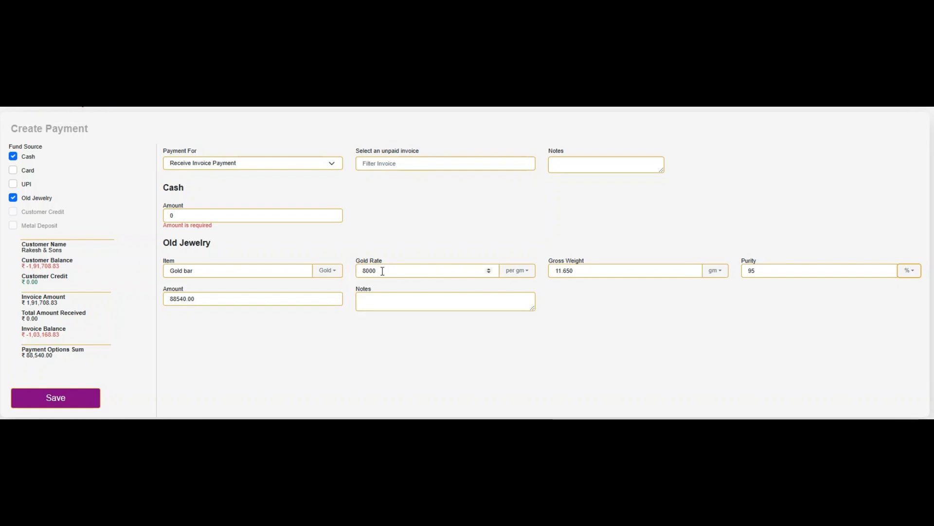
pyautogui.click(218, 301)
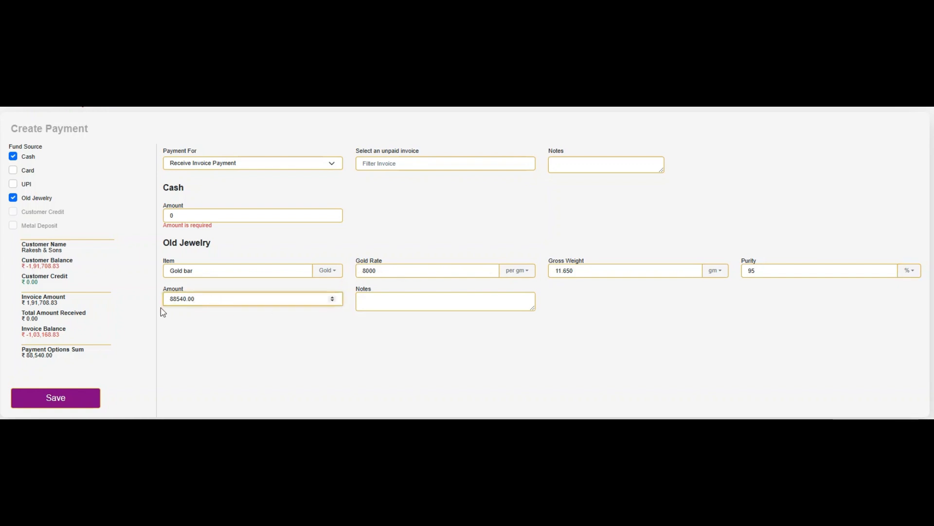
pyautogui.moveTo(177, 299); pyautogui.dragTo(213, 299)
pyautogui.click(213, 298)
pyautogui.moveTo(31, 349); pyautogui.dragTo(90, 350)
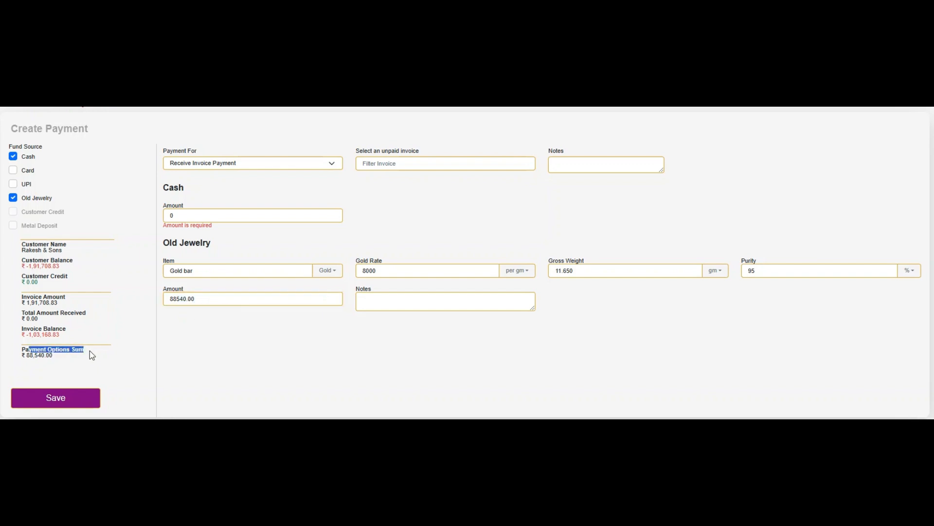
pyautogui.click(35, 359)
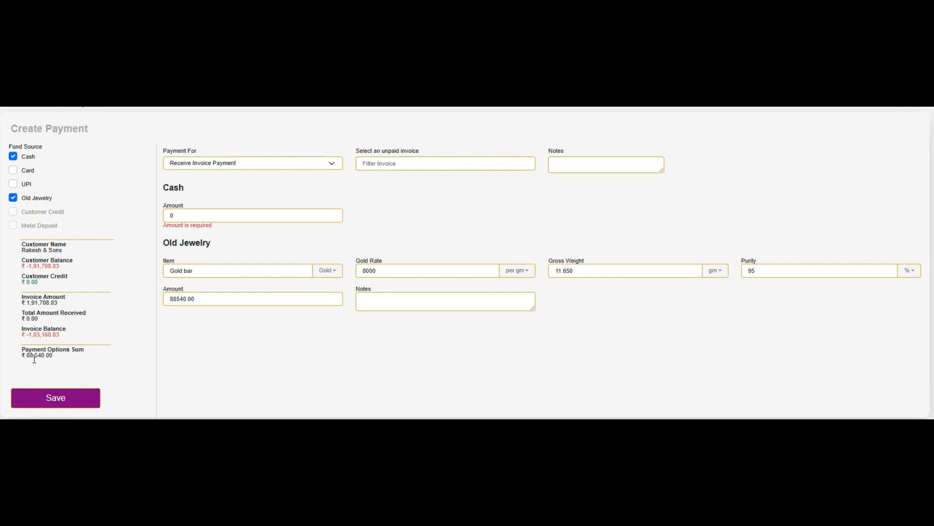
pyautogui.moveTo(37, 359); pyautogui.dragTo(42, 358)
pyautogui.click(60, 361)
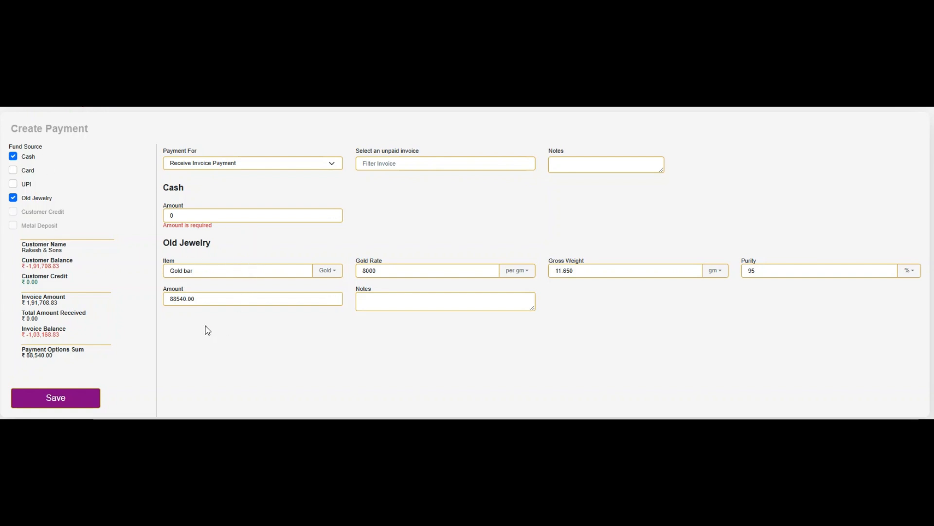
pyautogui.moveTo(27, 357); pyautogui.dragTo(60, 360)
pyautogui.click(26, 356)
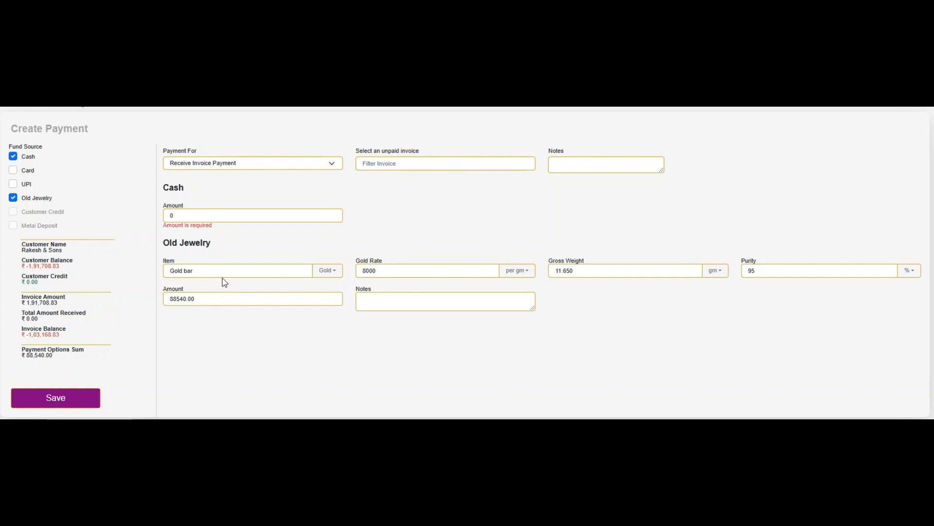
pyautogui.moveTo(25, 335); pyautogui.dragTo(71, 337)
pyautogui.click(54, 336)
# Set the cash amount to 103168.83, clearing the remaining invoice balance.
pyautogui.doubleClick(190, 218)
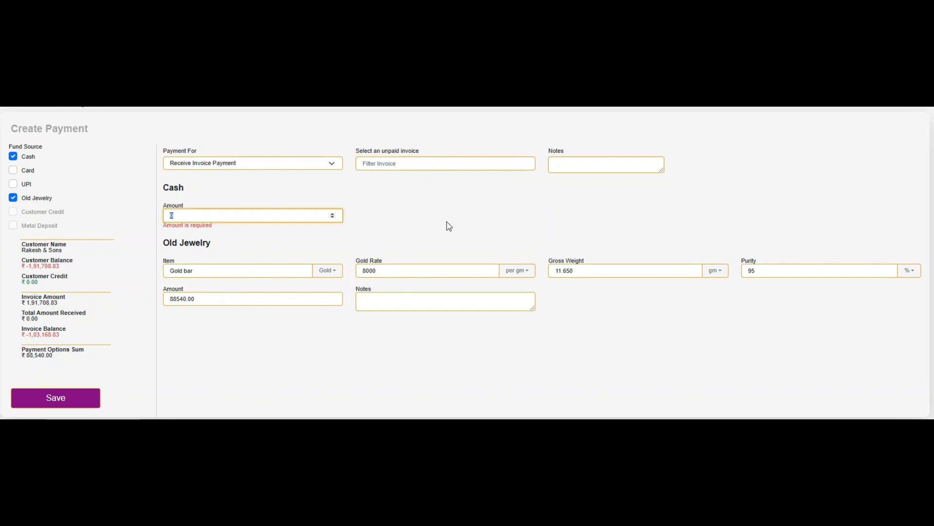
pyautogui.write('103168.83')
pyautogui.press('Tab')
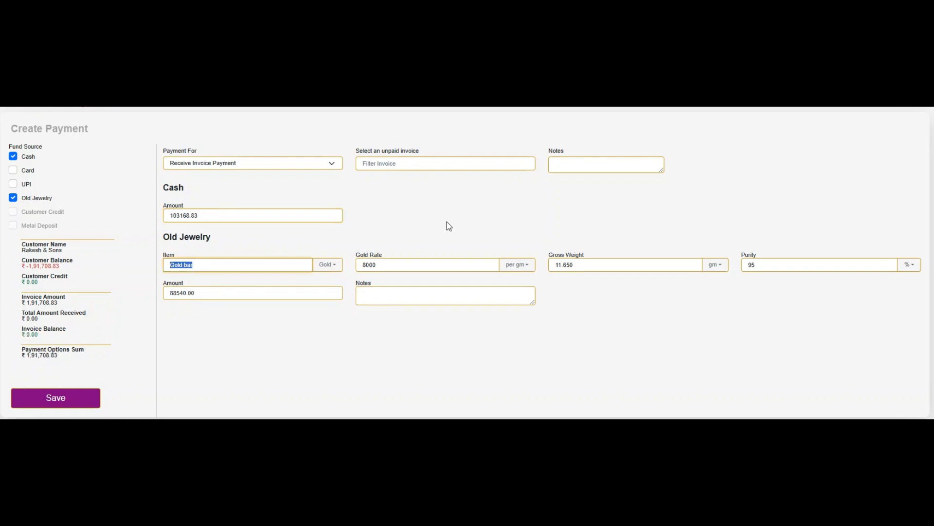
pyautogui.click(295, 238)
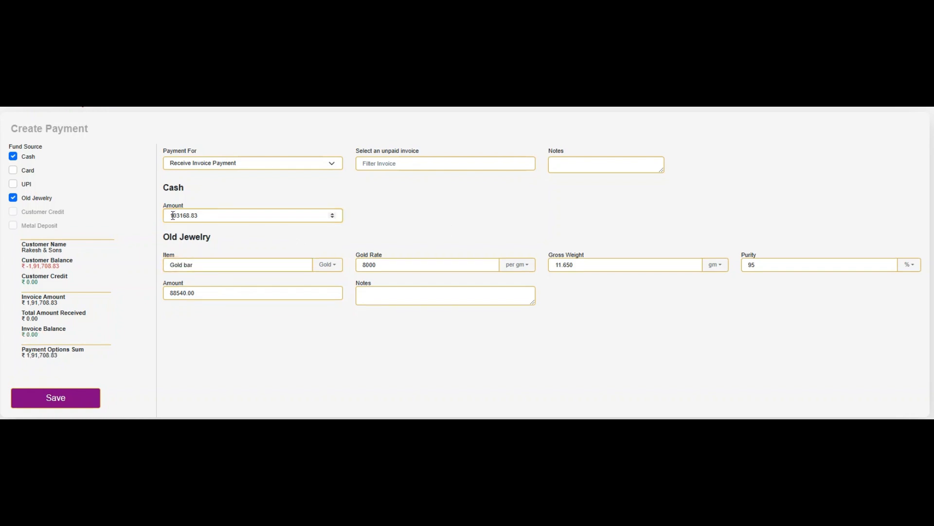
# Verify the invoice balance reads 0.00 and the payment options sum is 1,91,708.83.
pyautogui.moveTo(189, 216); pyautogui.dragTo(197, 216)
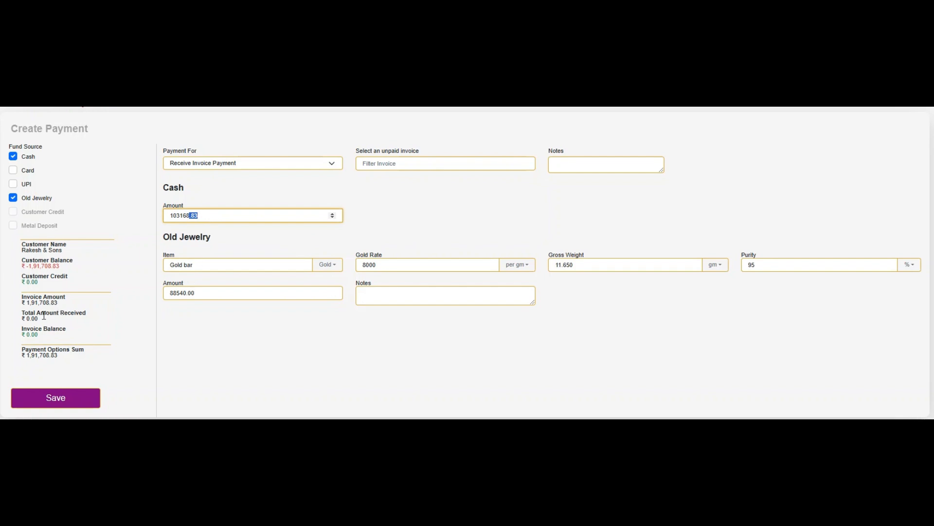
pyautogui.moveTo(30, 329); pyautogui.dragTo(59, 330)
pyautogui.doubleClick(32, 334)
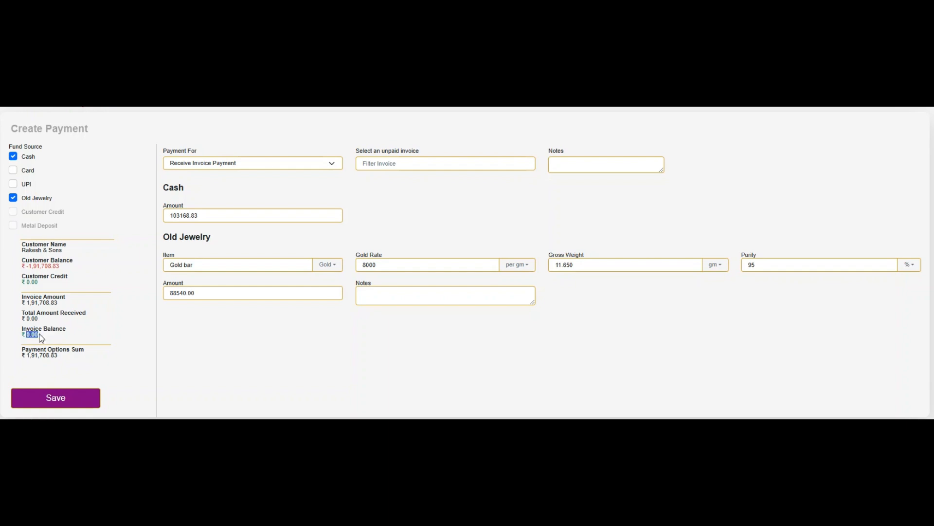
pyautogui.click(56, 320)
pyautogui.moveTo(27, 355); pyautogui.dragTo(63, 359)
pyautogui.click(83, 336)
pyautogui.moveTo(26, 334); pyautogui.dragTo(48, 335)
pyautogui.tripleClick(89, 327)
pyautogui.click(92, 336)
pyautogui.moveTo(42, 335); pyautogui.dragTo(23, 315)
pyautogui.click(106, 324)
# Save the cash and gold bar payment, acknowledge the success message, then view Customers.
pyautogui.click(56, 399)
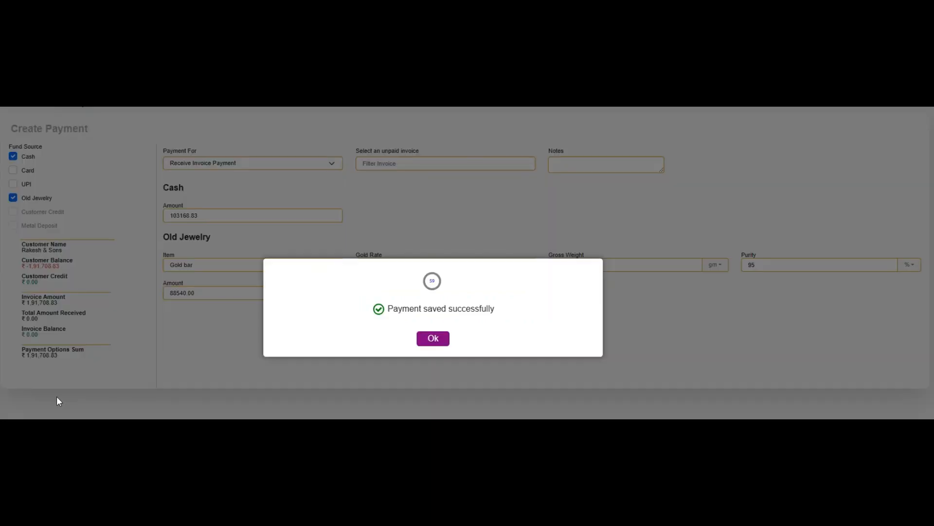
pyautogui.click(444, 341)
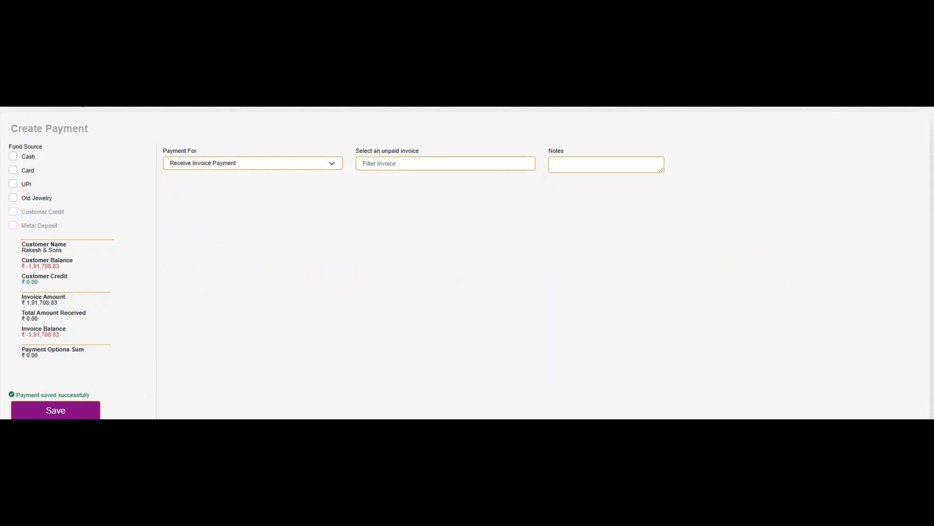
pyautogui.click(37, 225)
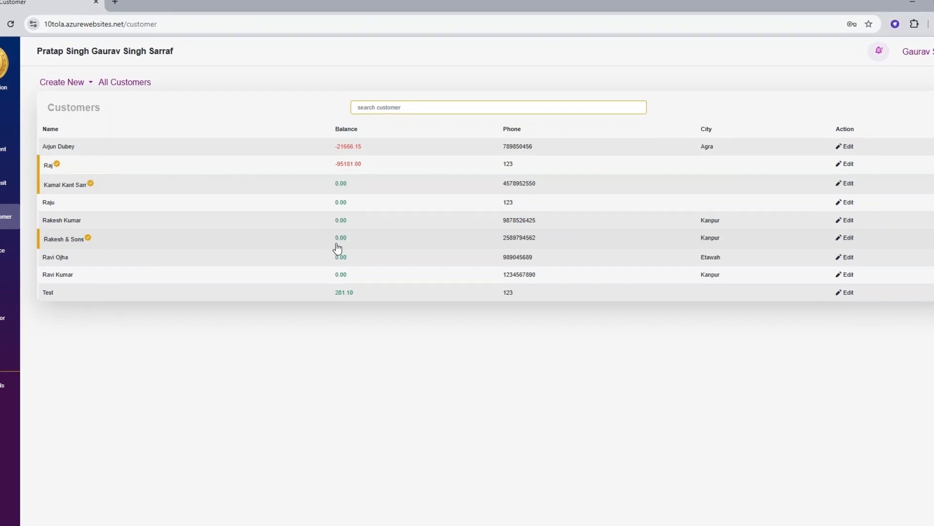
# Open the customer's transaction history and review Invoice No. 9: 12/25/2024, 1,91,708.83, balance 0.00.
pyautogui.click(144, 243)
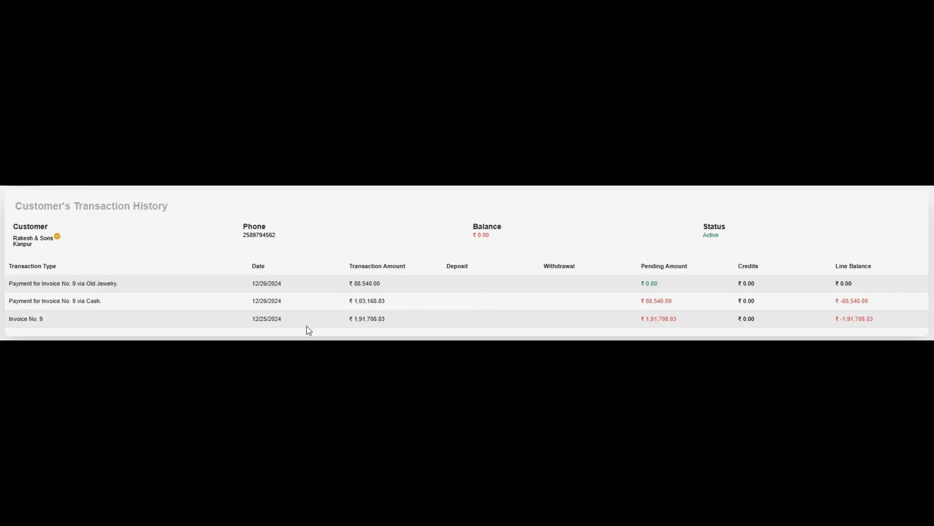
pyautogui.doubleClick(481, 235)
pyautogui.click(508, 239)
pyautogui.moveTo(10, 319); pyautogui.dragTo(51, 324)
pyautogui.click(51, 325)
pyautogui.moveTo(250, 324); pyautogui.dragTo(285, 323)
pyautogui.click(327, 323)
pyautogui.moveTo(355, 318); pyautogui.dragTo(390, 322)
pyautogui.click(392, 325)
# Check the cash payment row: 1,03,168.83 paid, 88,540.00 still pending afterwards.
pyautogui.moveTo(19, 302); pyautogui.dragTo(107, 299)
pyautogui.click(113, 299)
pyautogui.moveTo(354, 303); pyautogui.dragTo(389, 305)
pyautogui.moveTo(646, 300); pyautogui.dragTo(676, 300)
pyautogui.moveTo(646, 319); pyautogui.dragTo(685, 321)
pyautogui.moveTo(352, 301); pyautogui.dragTo(386, 301)
pyautogui.moveTo(644, 300); pyautogui.dragTo(658, 300)
pyautogui.click(834, 301)
pyautogui.moveTo(833, 300); pyautogui.dragTo(876, 300)
# Confirm the Old Jewelry payment row leaves zero pending and zero credits.
pyautogui.moveTo(62, 284); pyautogui.dragTo(128, 286)
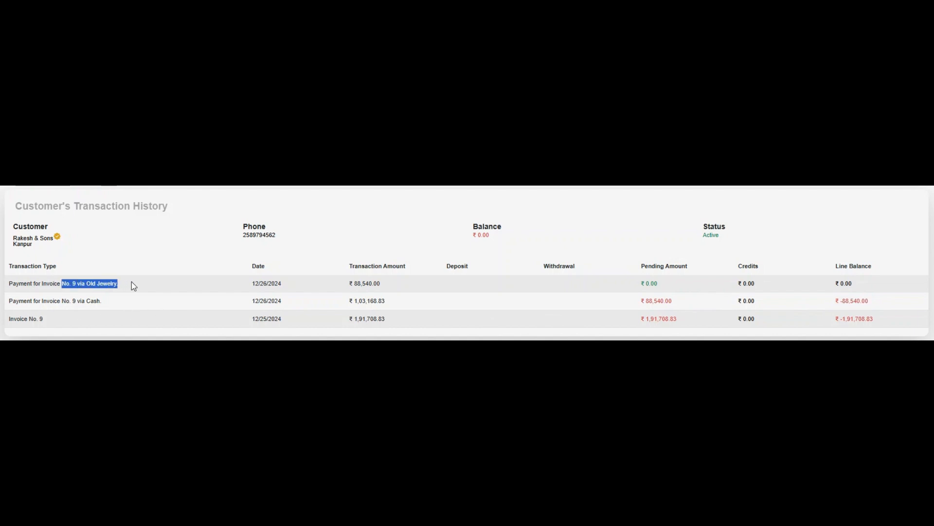
pyautogui.click(143, 291)
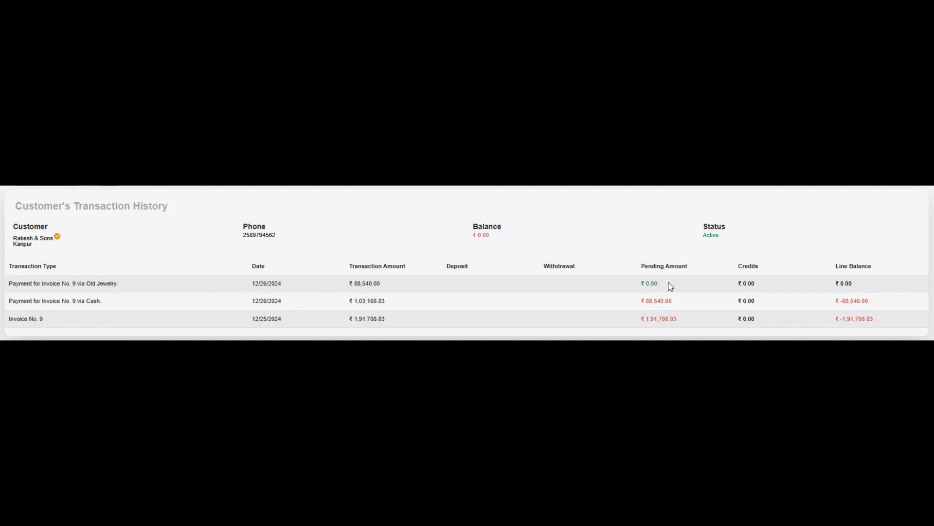
pyautogui.moveTo(647, 284); pyautogui.dragTo(680, 287)
pyautogui.moveTo(737, 283); pyautogui.dragTo(755, 284)
pyautogui.click(842, 283)
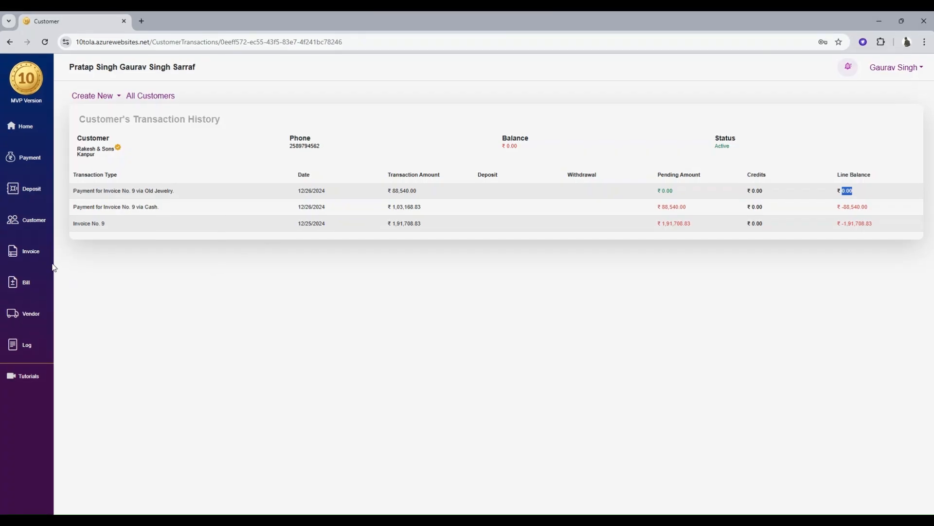
# Open invoice 9 from All Invoices and confirm its Total Due shows None.
pyautogui.click(25, 253)
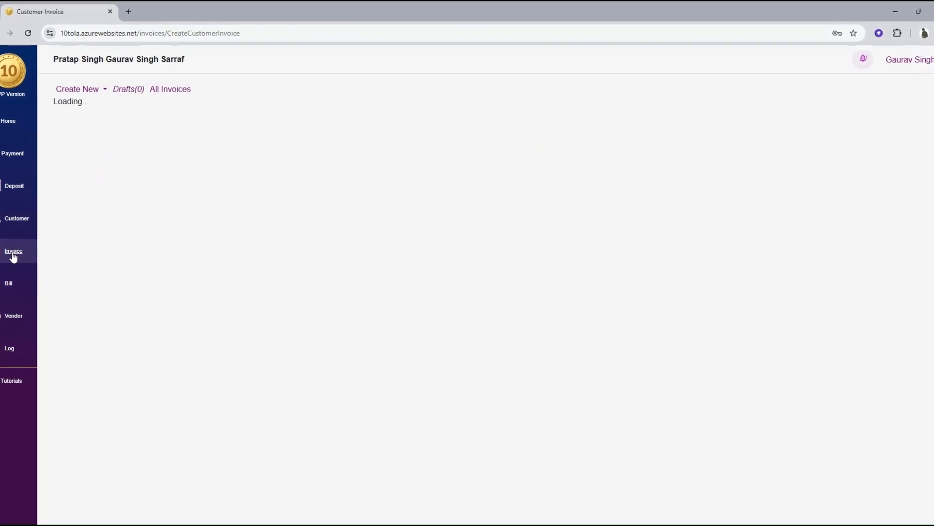
pyautogui.click(178, 91)
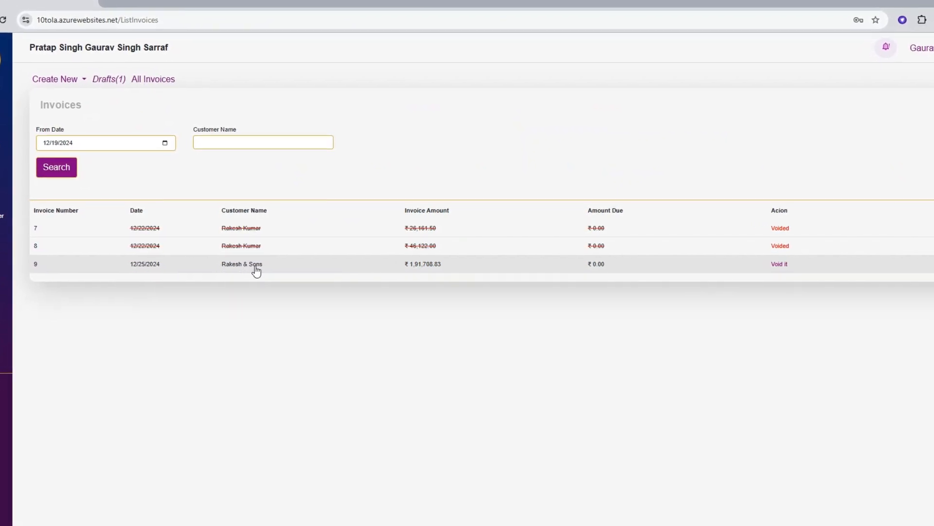
pyautogui.click(318, 267)
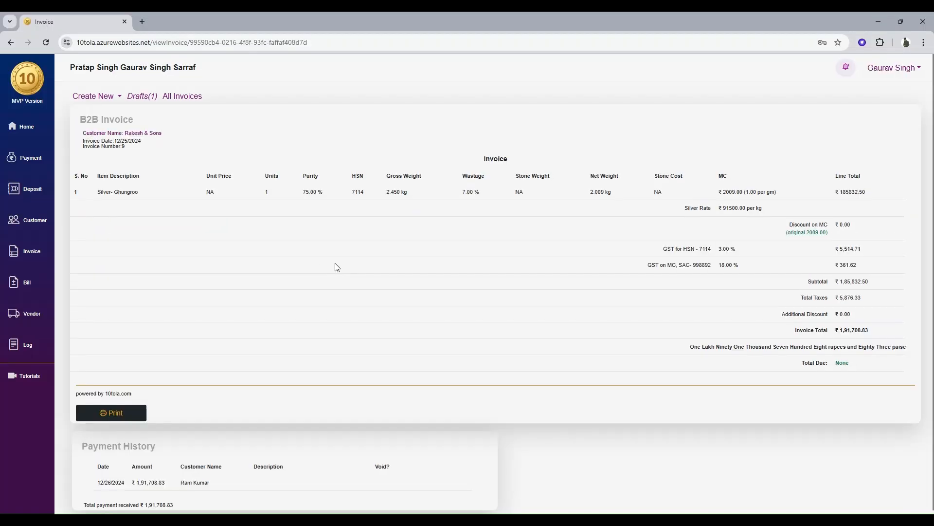
pyautogui.moveTo(805, 364); pyautogui.dragTo(840, 363)
pyautogui.click(861, 367)
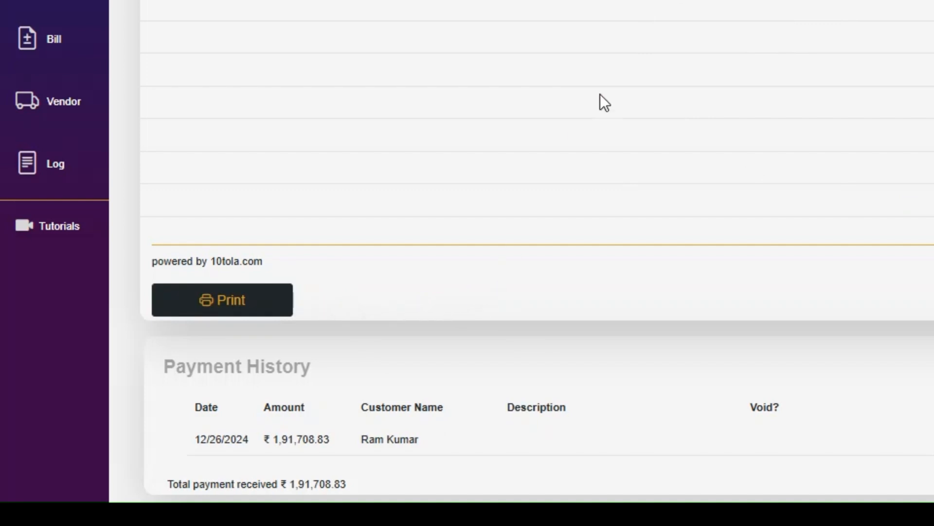
# Check Payment History shows ₹1,91,708.83 received and open Payment 21's details.
pyautogui.scroll(-1, 600, 94)
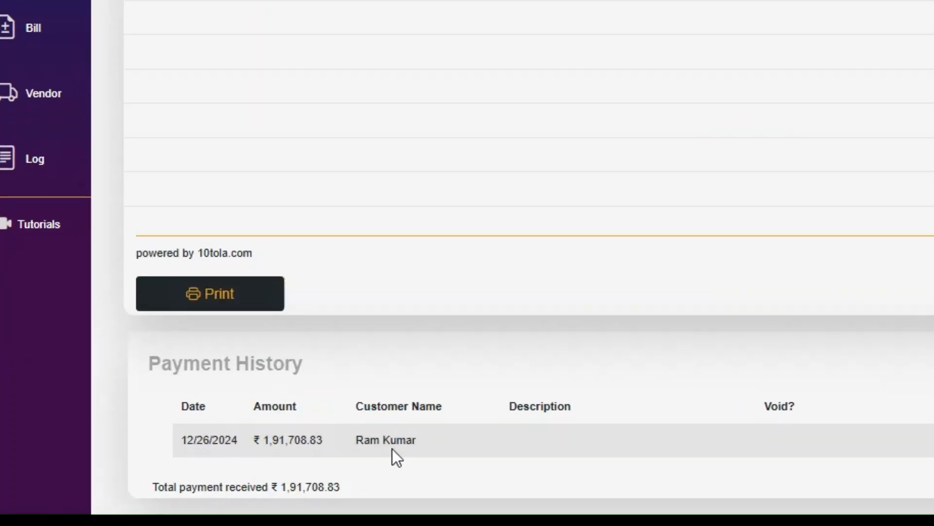
pyautogui.moveTo(166, 366); pyautogui.dragTo(307, 371)
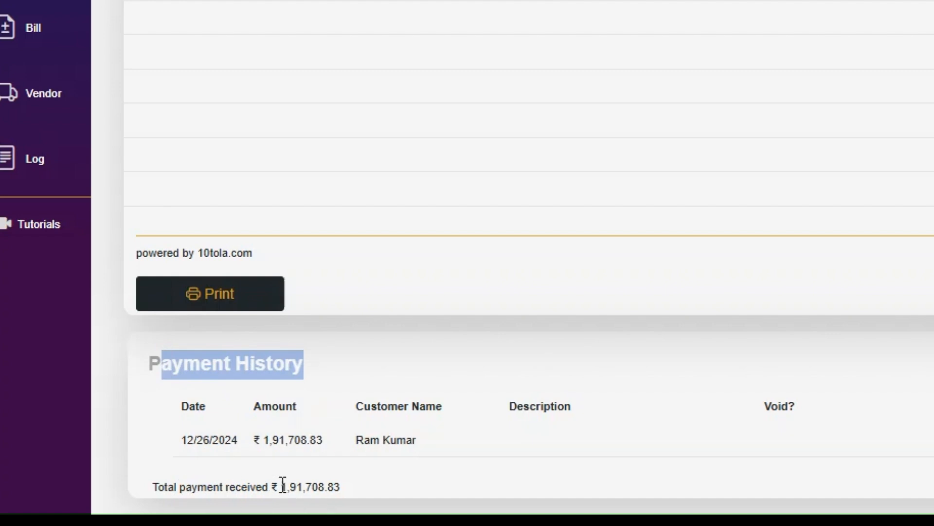
pyautogui.moveTo(283, 486); pyautogui.dragTo(288, 485)
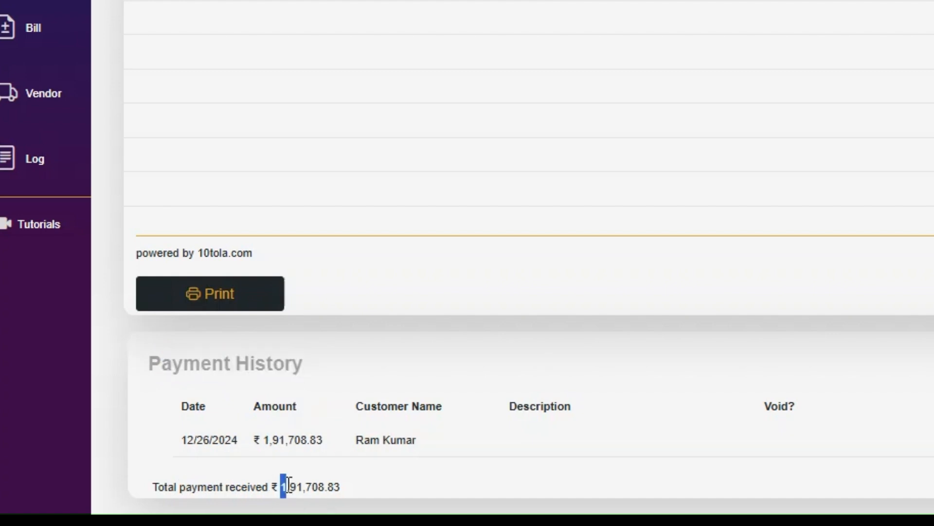
pyautogui.click(340, 487)
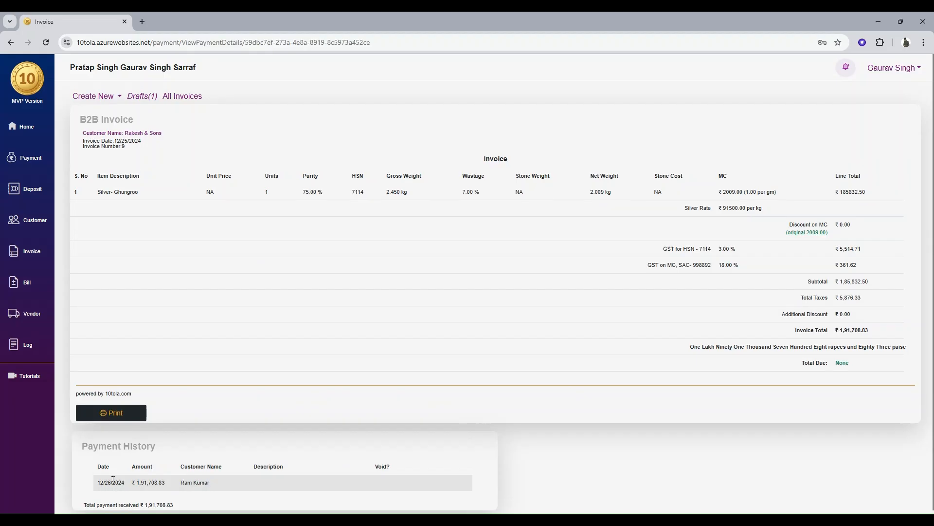
pyautogui.click(113, 481)
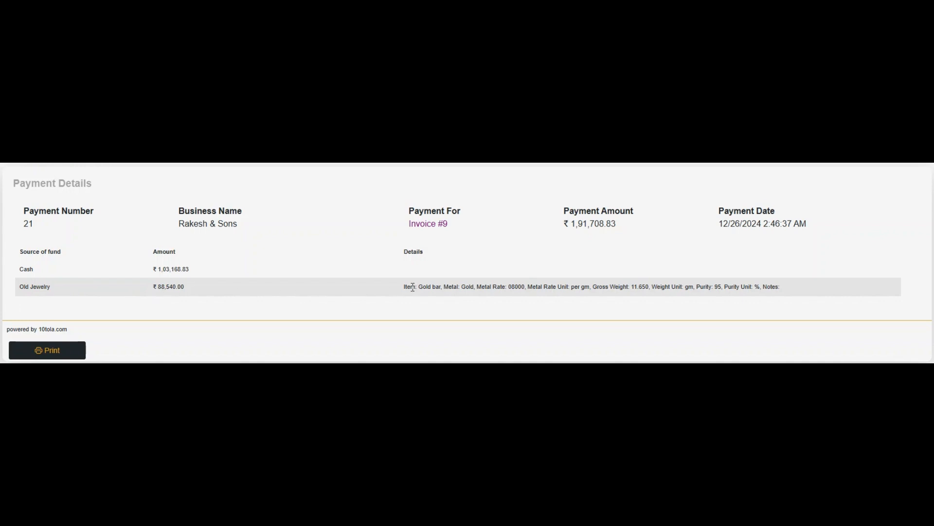
pyautogui.moveTo(418, 287); pyautogui.dragTo(439, 295)
pyautogui.moveTo(493, 287); pyautogui.dragTo(527, 284)
pyautogui.click(689, 286)
pyautogui.moveTo(714, 287); pyautogui.dragTo(727, 287)
pyautogui.moveTo(784, 291); pyautogui.dragTo(801, 290)
pyautogui.click(810, 291)
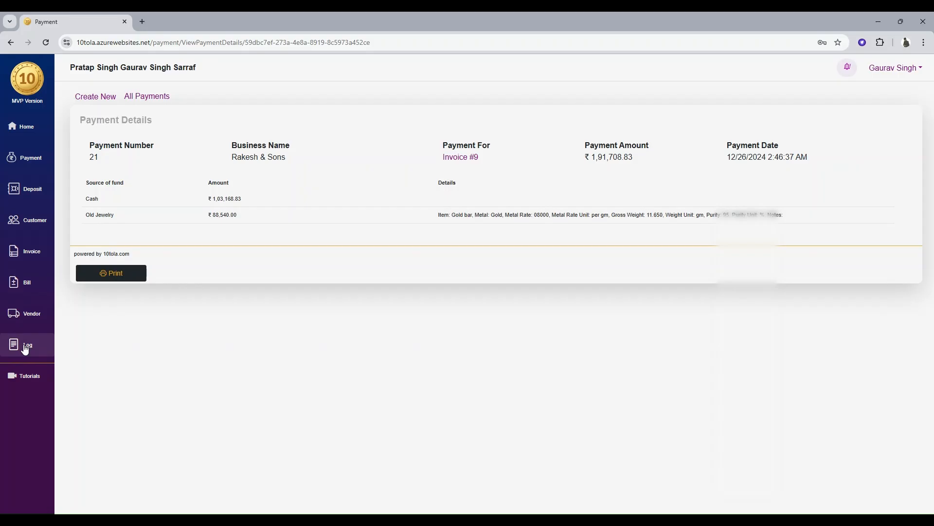
pyautogui.click(27, 346)
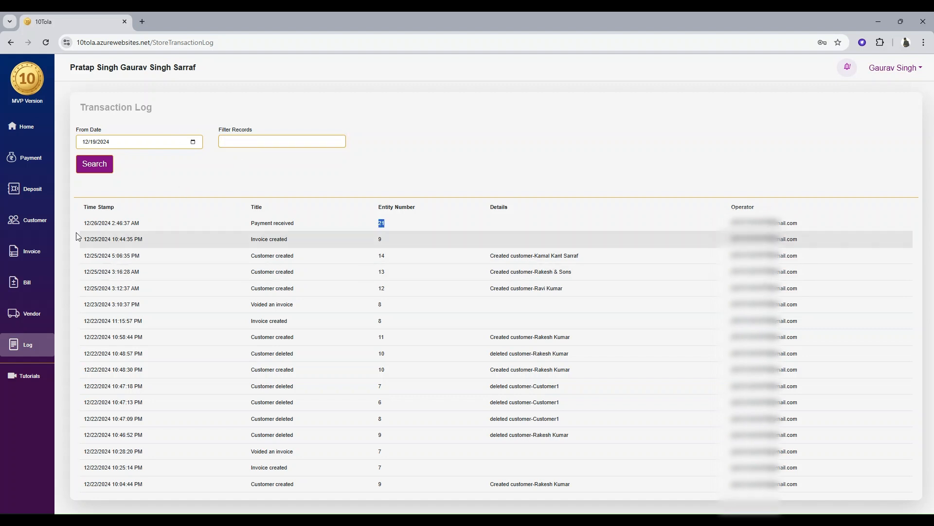
pyautogui.click(31, 159)
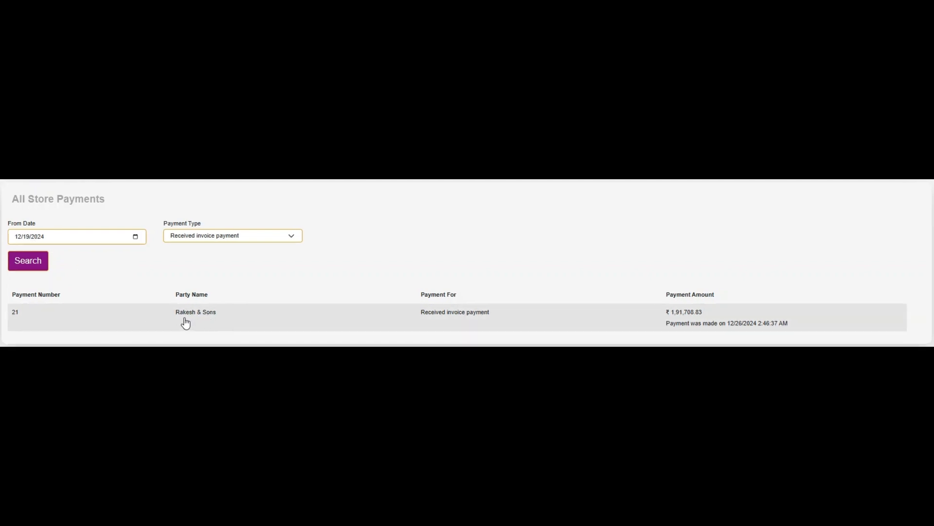
pyautogui.click(128, 321)
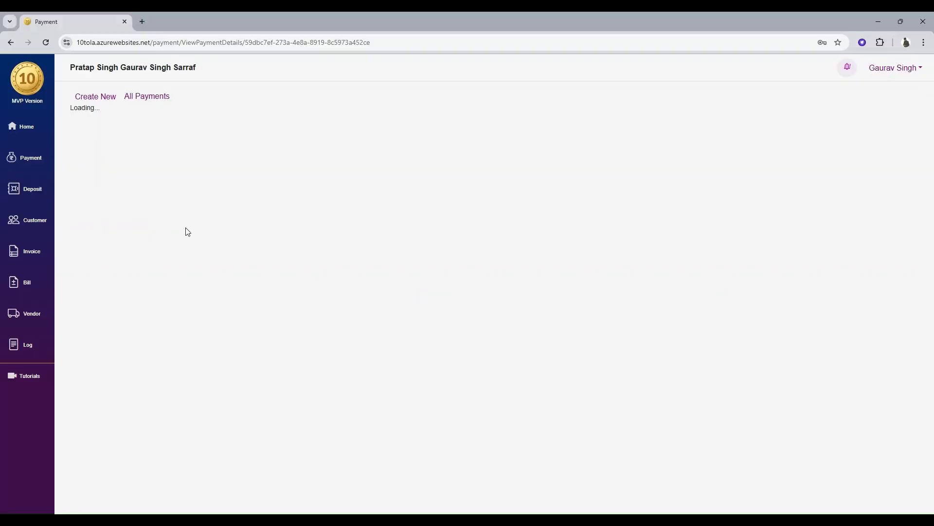